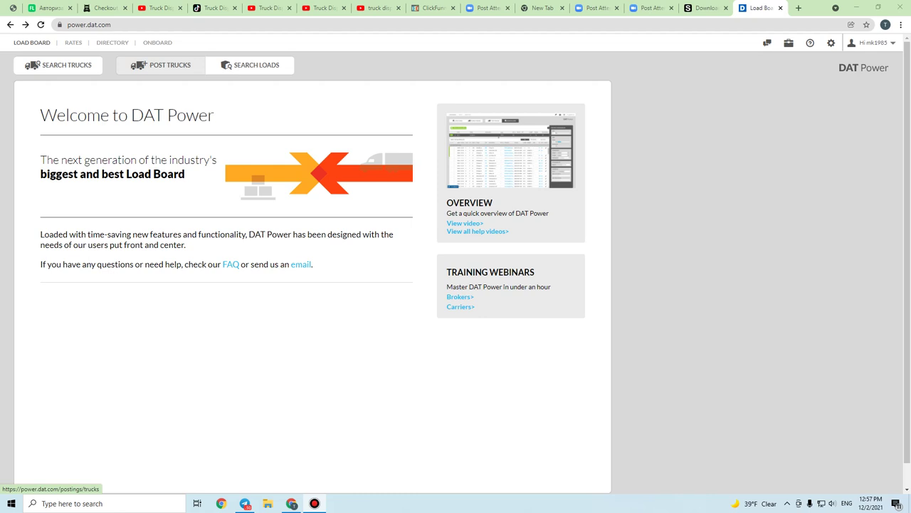
Create a truck post from Chicago, IL to Dallas, TX with length 53 and weight 45000
{"action": "left_click", "coordinate": [163, 65]}
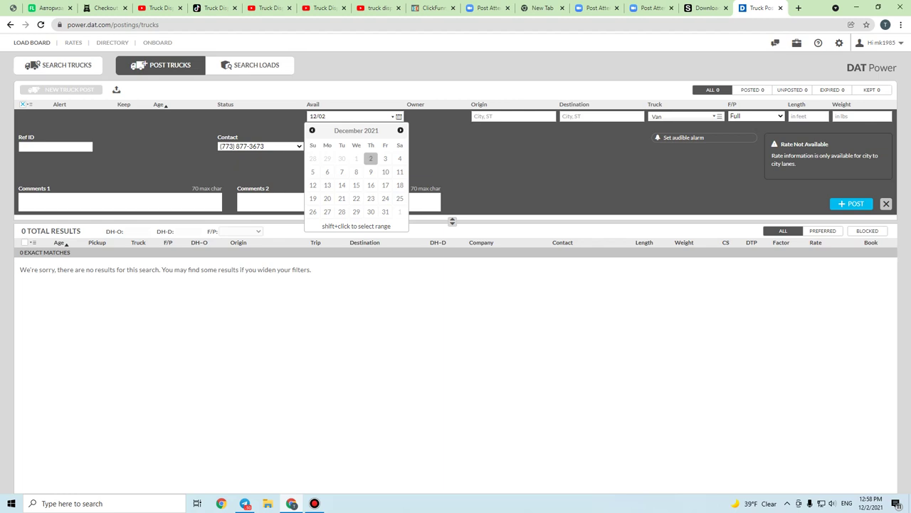
{"action": "key", "text": "Escape"}
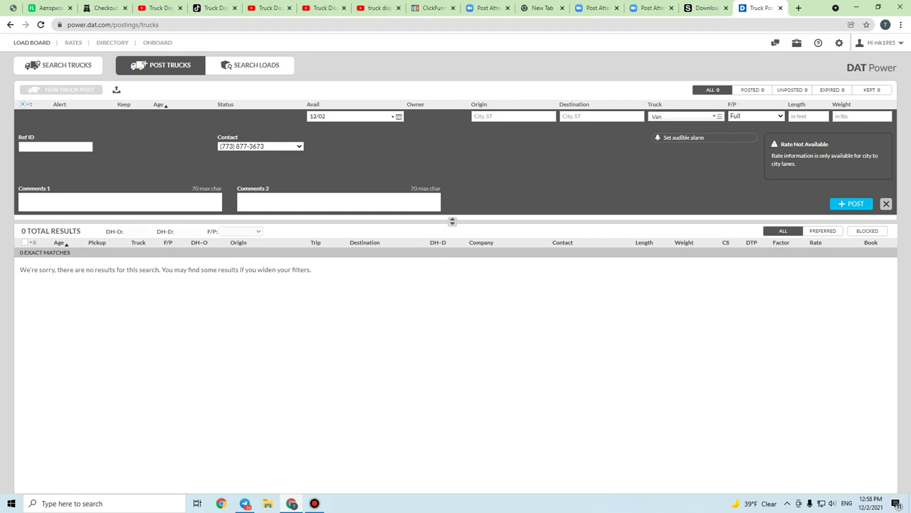
{"action": "type", "text": "chicago"}
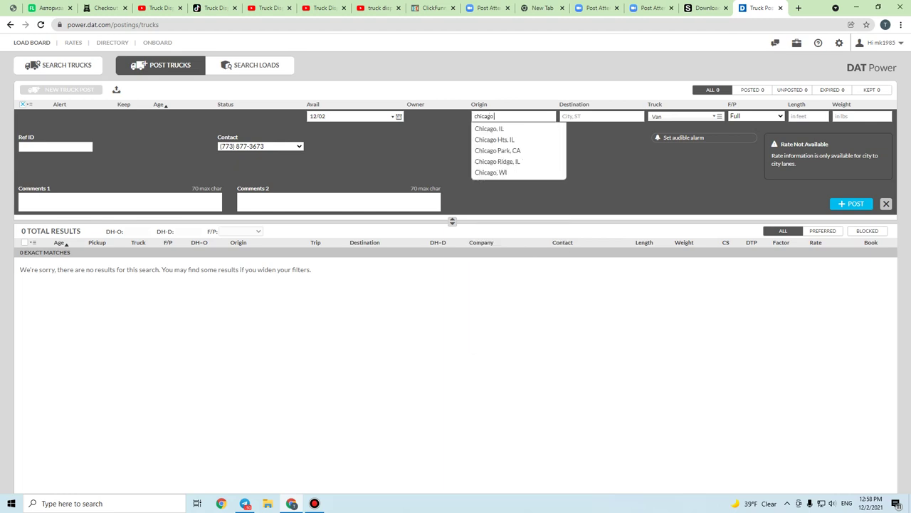
{"action": "type", "text": " il"}
{"action": "key", "text": "Down"}
{"action": "key", "text": "Return"}
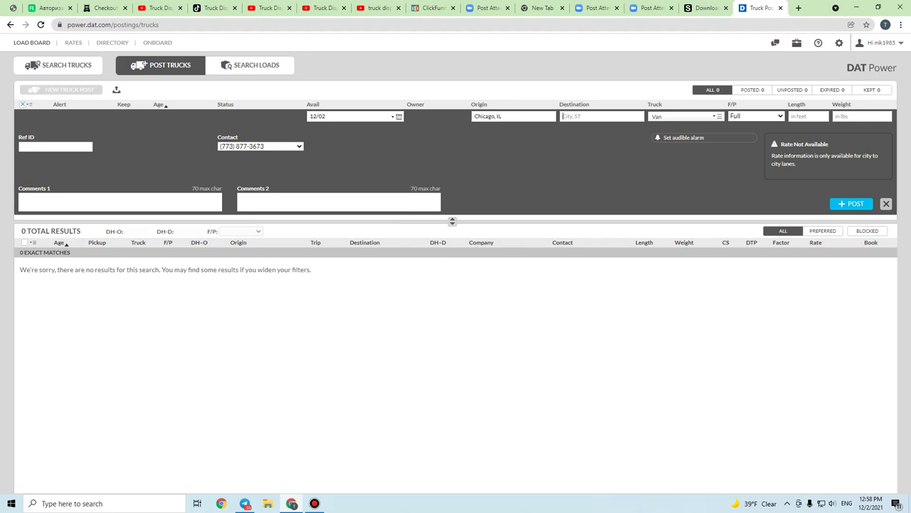
{"action": "type", "text": "dallas"}
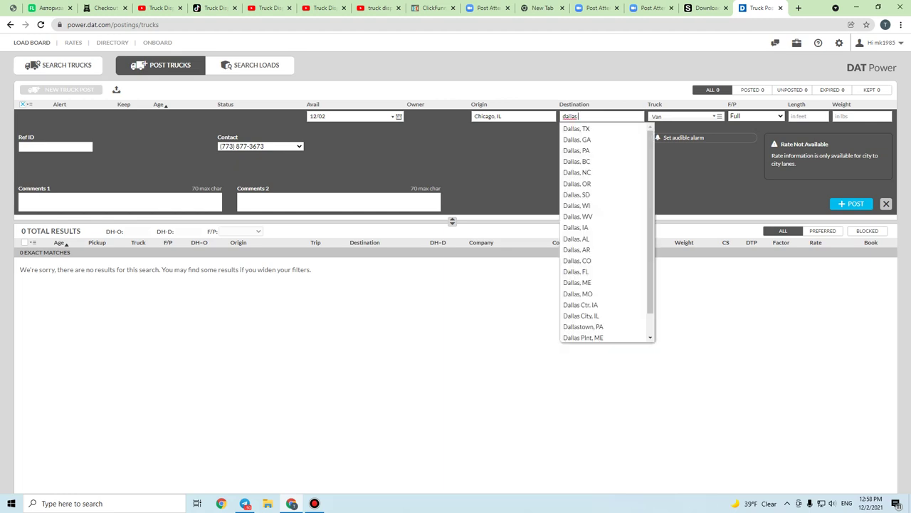
{"action": "key", "text": "Down"}
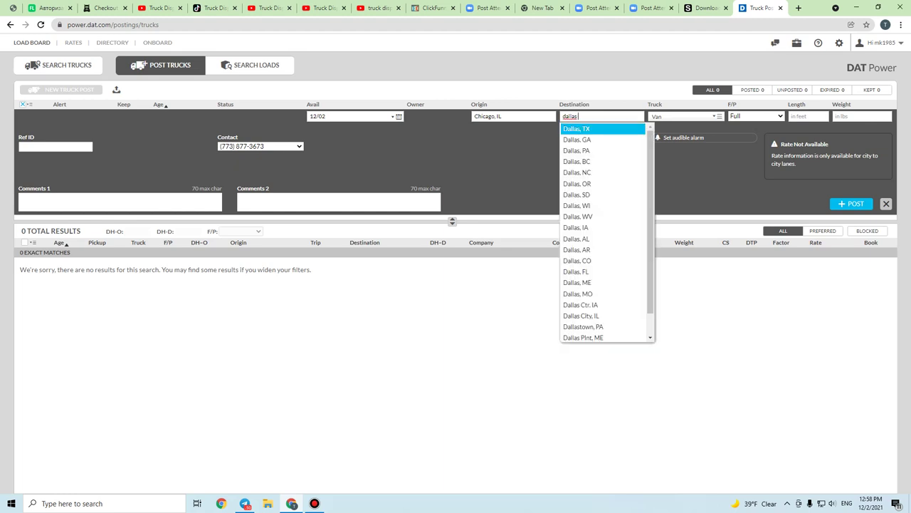
{"action": "key", "text": "Return"}
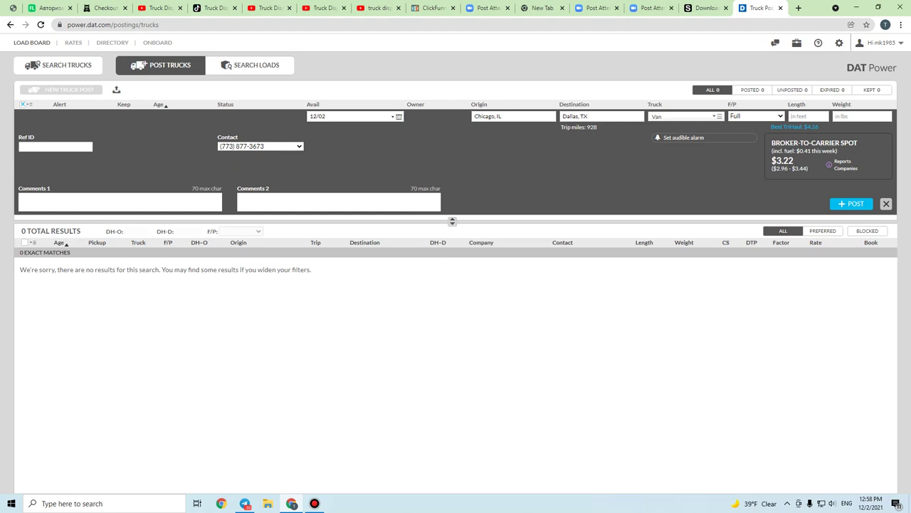
{"action": "type", "text": "53"}
{"action": "type", "text": "45"}
{"action": "type", "text": "000"}
Enter the comments 'Truck#5' and 'Ready 10 AM' on the truck post
{"action": "left_click", "coordinate": [120, 202]}
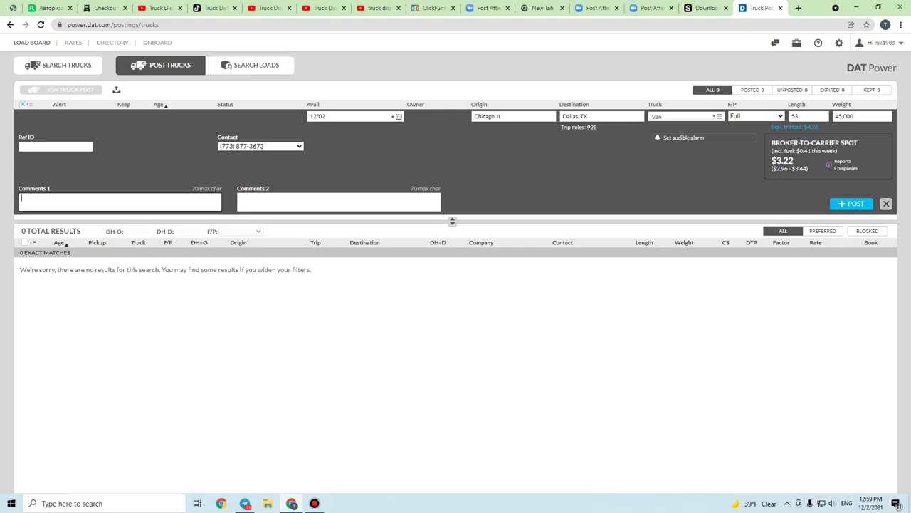
{"action": "type", "text": "Truck#5"}
{"action": "left_click", "coordinate": [242, 199]}
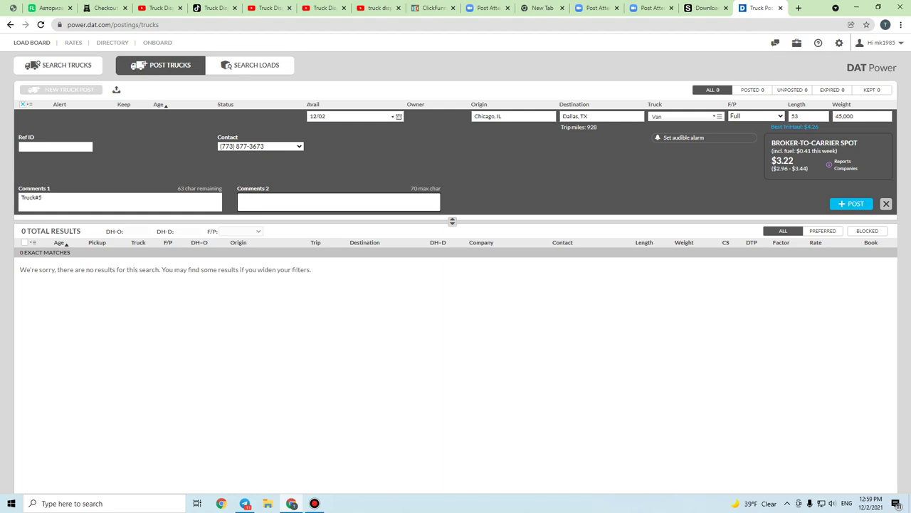
{"action": "type", "text": "Ready 10 AM"}
Set the availability date to 12/03 and post the truck
{"action": "left_click", "coordinate": [398, 116]}
{"action": "left_click", "coordinate": [387, 158]}
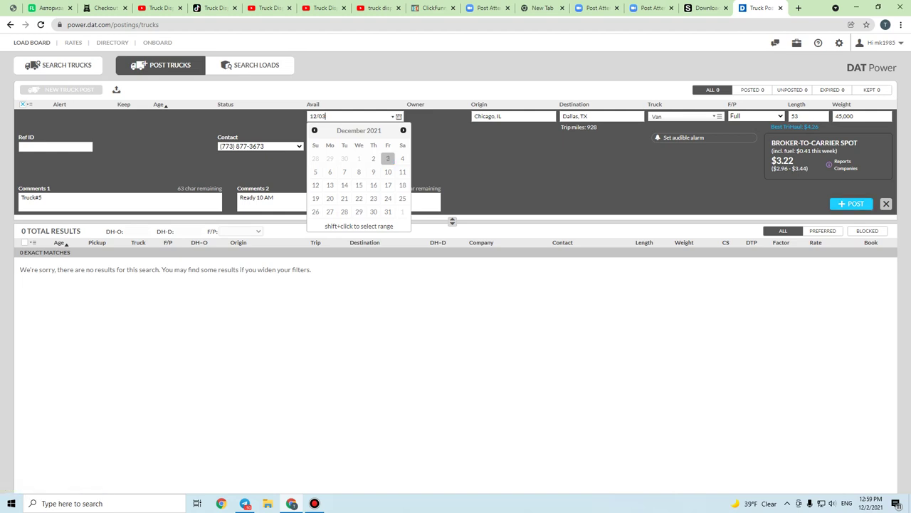
{"action": "left_click", "coordinate": [852, 204]}
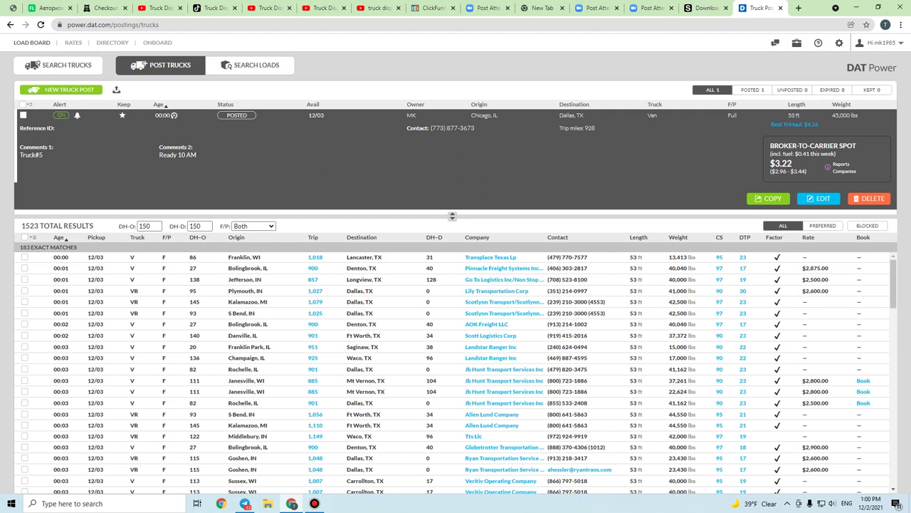
Delete the posted Chicago–Dallas truck and go to the Search Loads page
{"action": "left_click", "coordinate": [873, 198]}
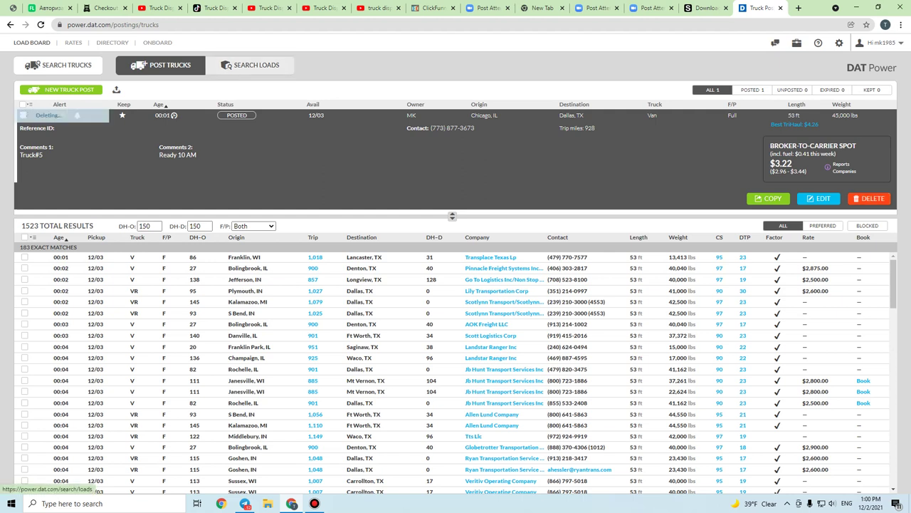
{"action": "left_click", "coordinate": [250, 64]}
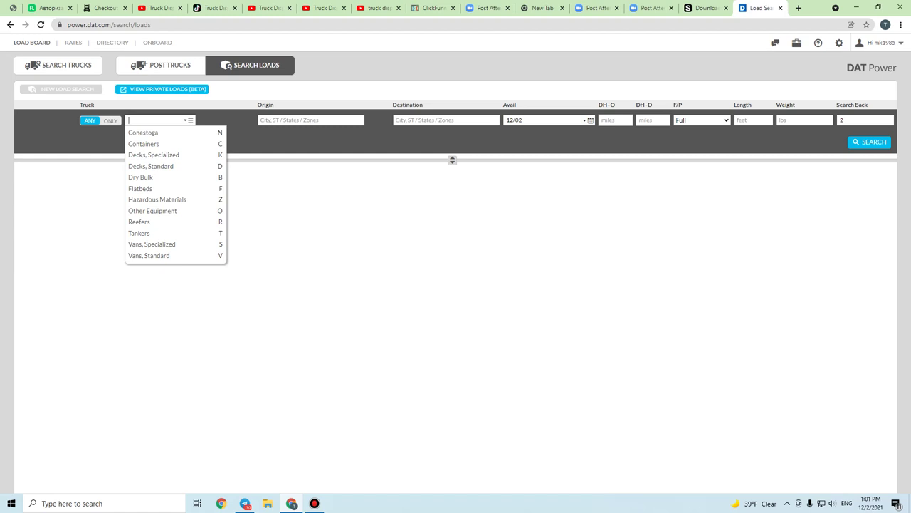
Open Quick Rate Search from the Tools menu, keeping Van as the equipment type
{"action": "left_click", "coordinate": [797, 43]}
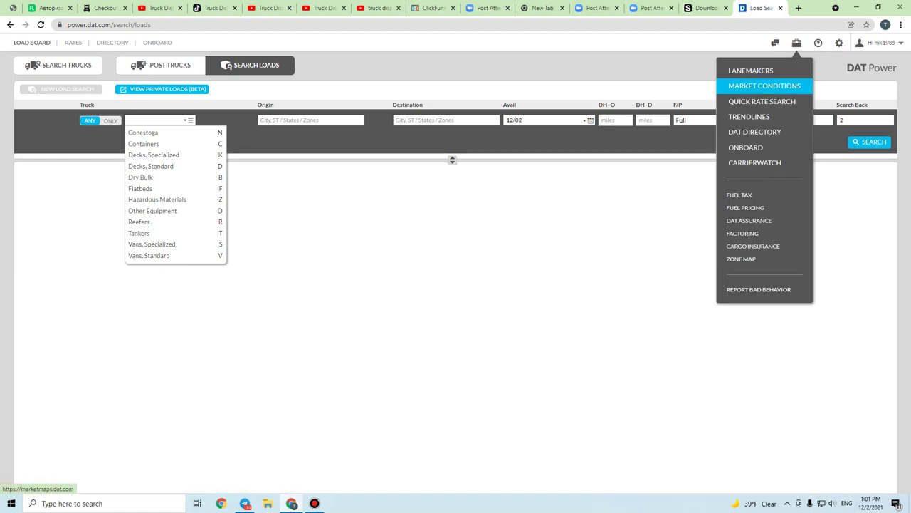
{"action": "left_click", "coordinate": [762, 101]}
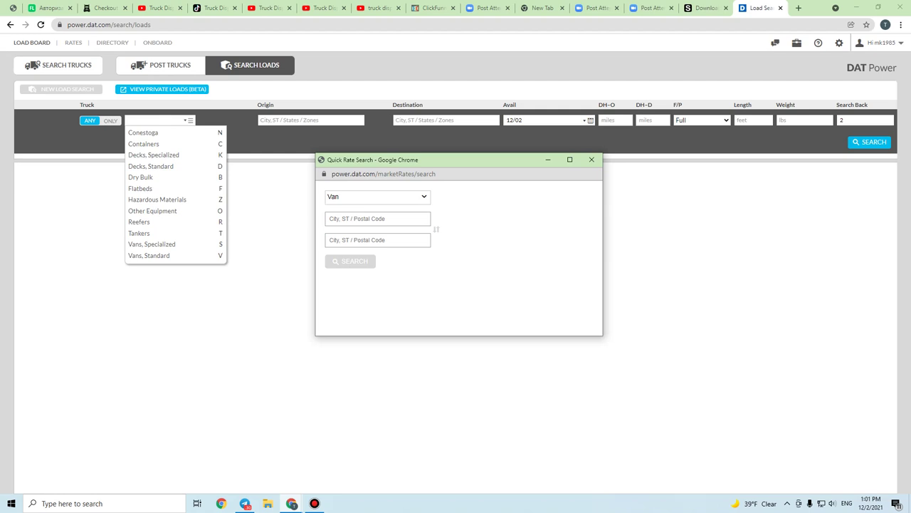
{"action": "left_click", "coordinate": [377, 197]}
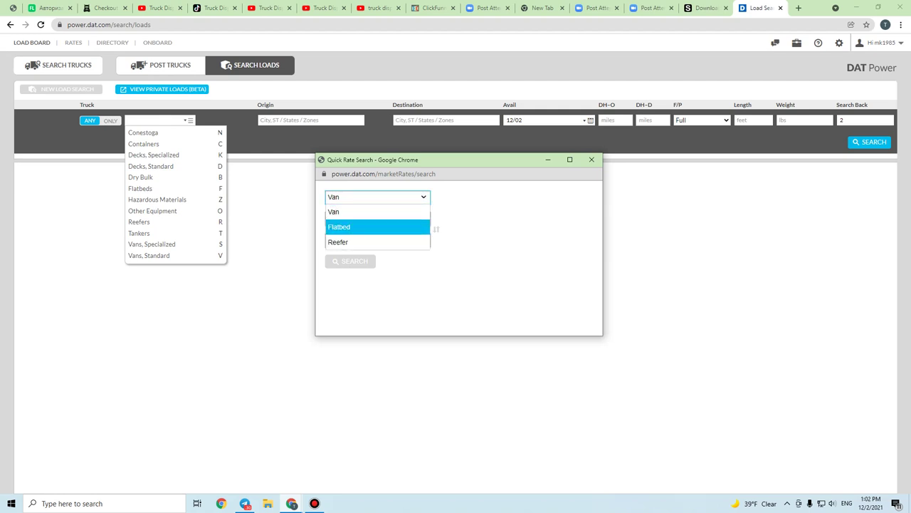
{"action": "key", "text": "Escape"}
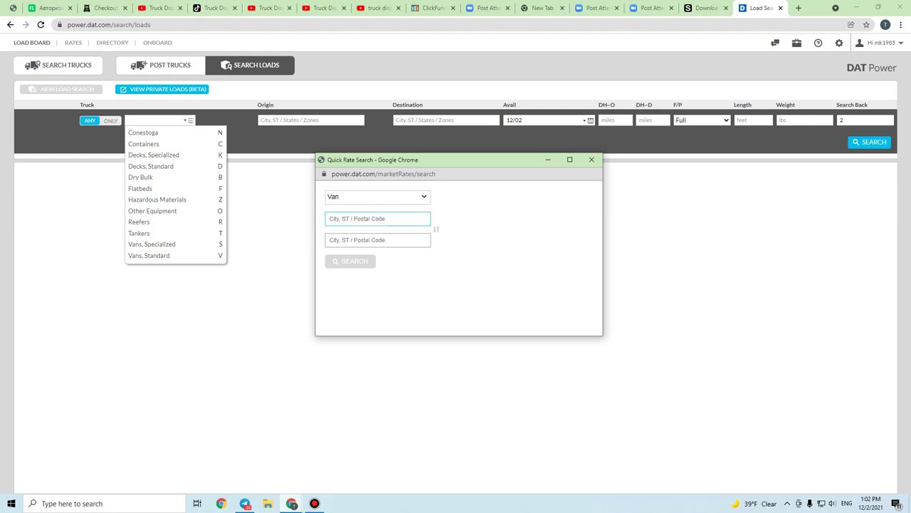
Enter Chicago, IL as the rate origin and Dallas, TX as the destination
{"action": "type", "text": "CHIC"}
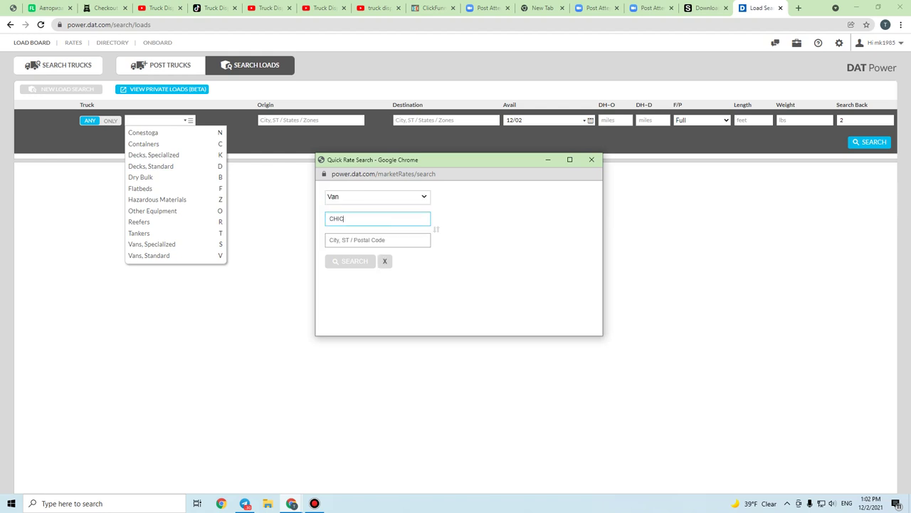
{"action": "type", "text": "AGO IL"}
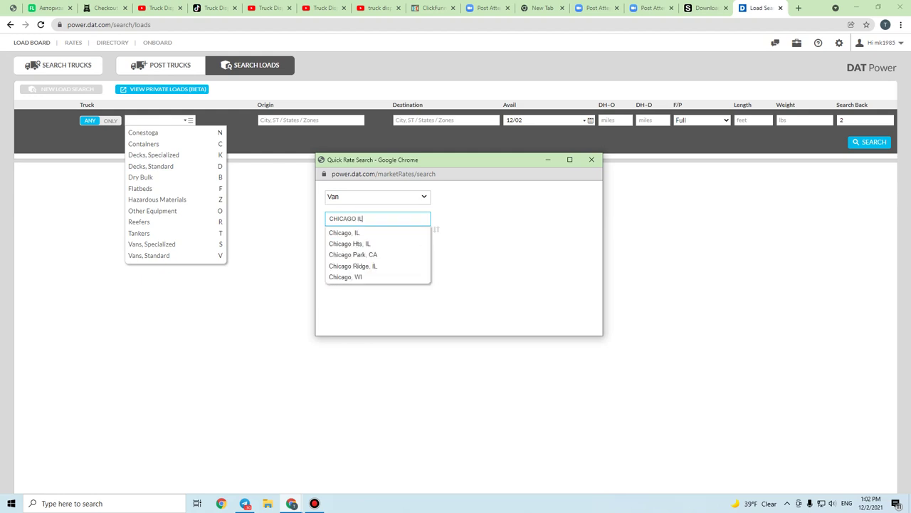
{"action": "key", "text": "Down"}
{"action": "key", "text": "Return"}
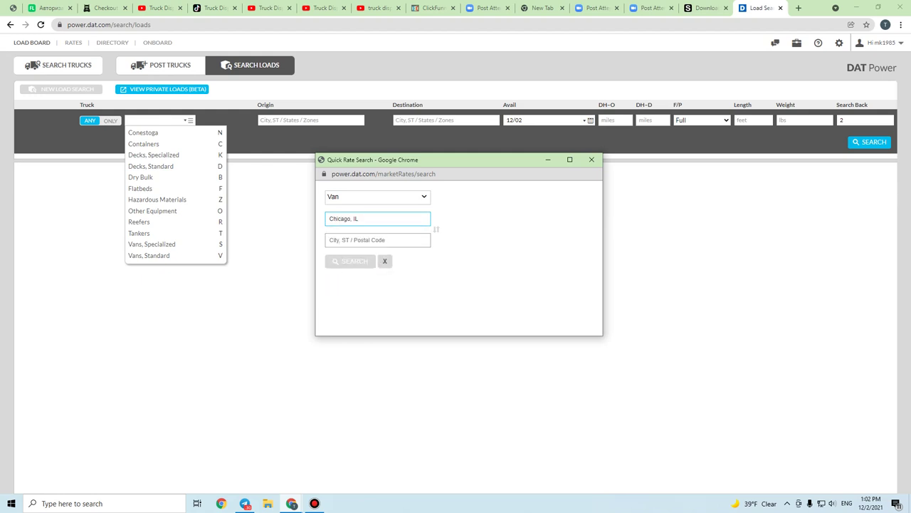
{"action": "left_click", "coordinate": [378, 240]}
{"action": "type", "text": "Da"}
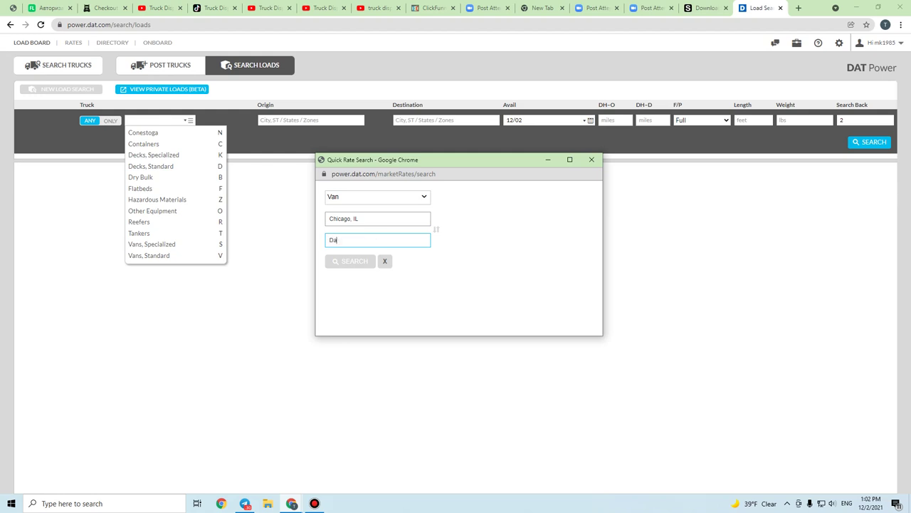
{"action": "type", "text": "llas tx"}
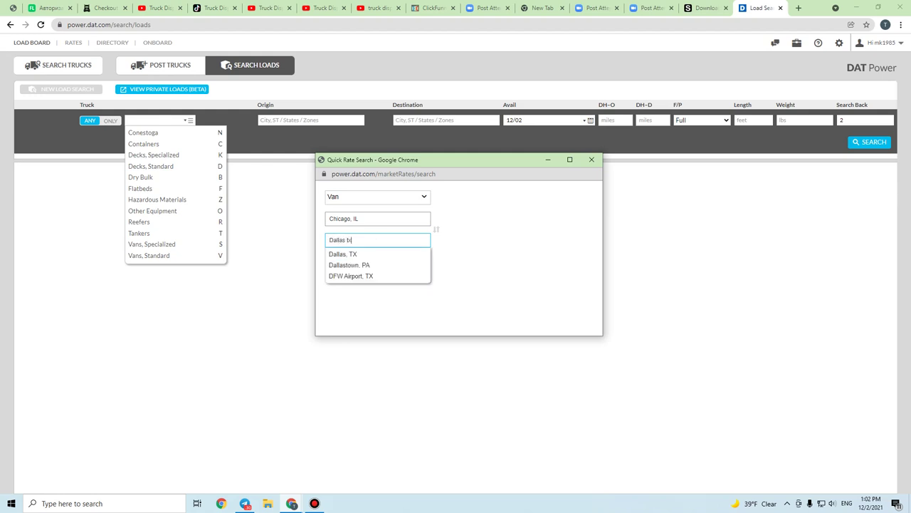
{"action": "key", "text": "Down"}
{"action": "key", "text": "Return"}
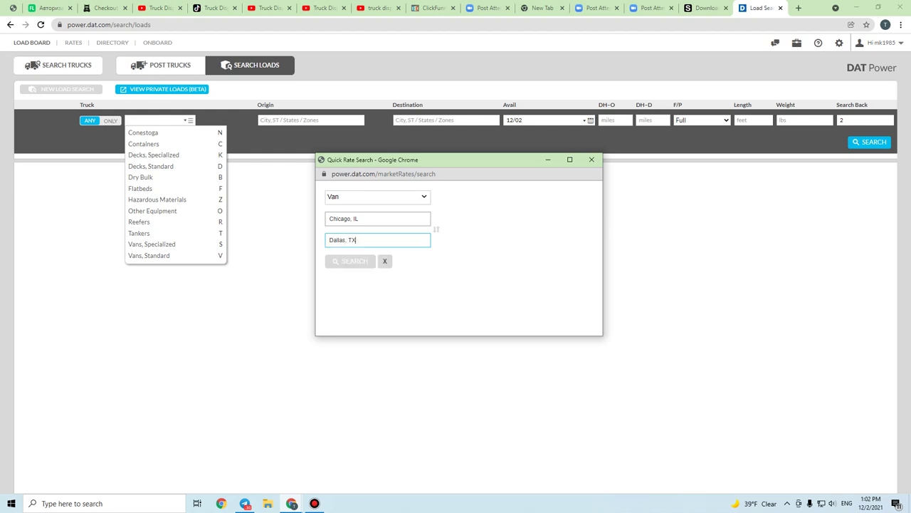
Run the quick rate lookup to get the $3.22/mile, $2,990 van spot rate
{"action": "key", "text": "Return"}
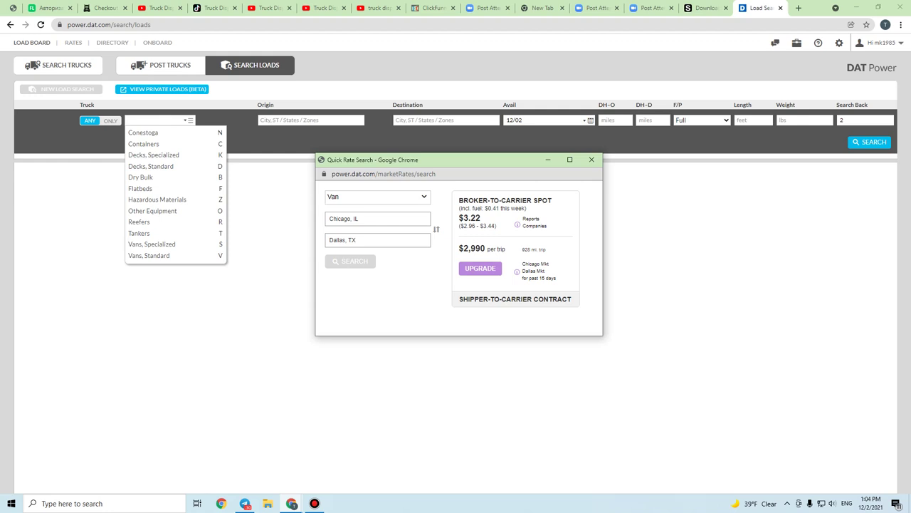
Restrict the load search to Van only, from Chicago, IL to Dallas, TX
{"action": "left_click", "coordinate": [452, 159]}
{"action": "type", "text": "v"}
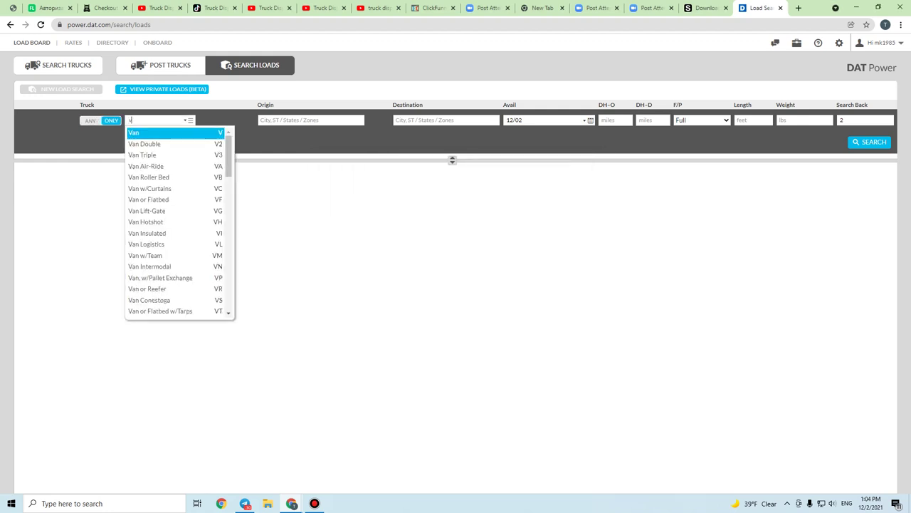
{"action": "key", "text": "Return"}
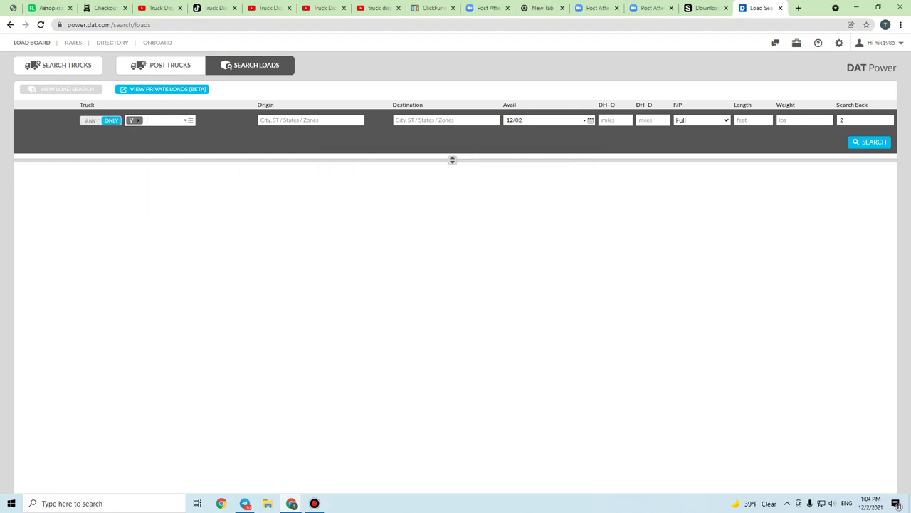
{"action": "type", "text": "vhivcago "}
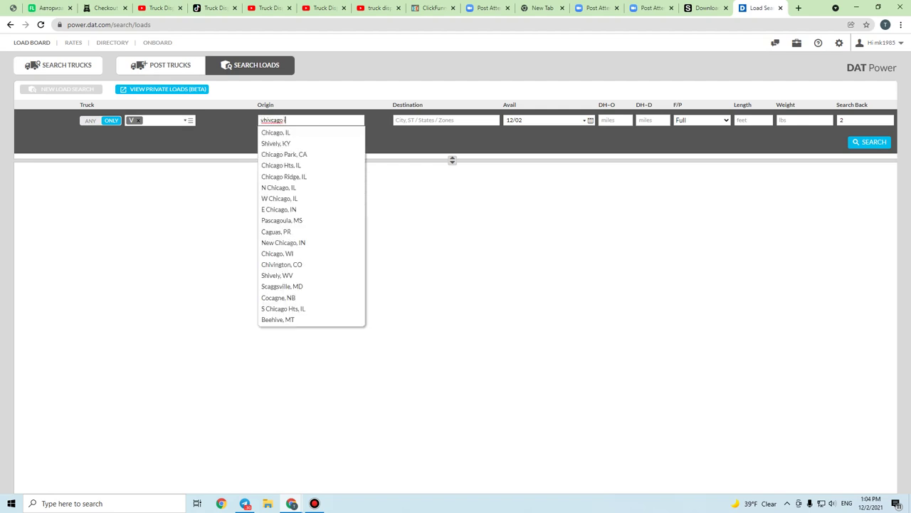
{"action": "type", "text": "il"}
{"action": "key", "text": "Return"}
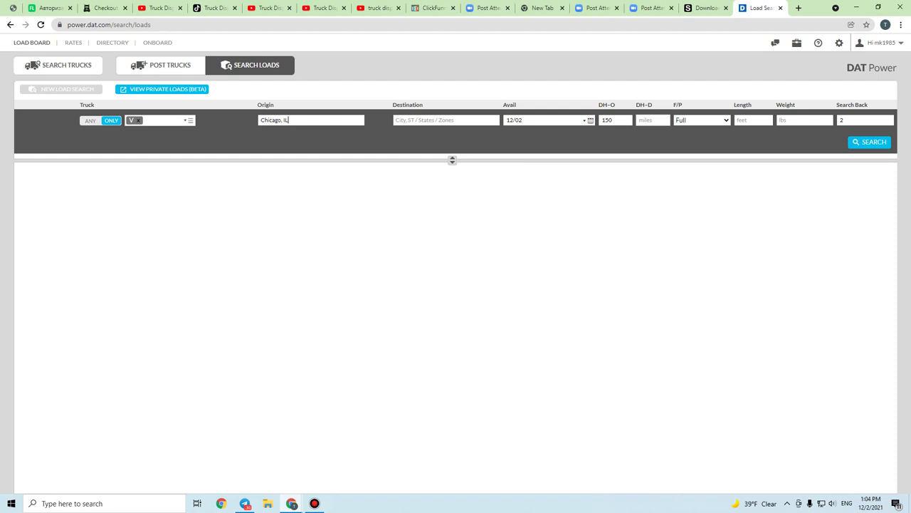
{"action": "type", "text": "dallas tx"}
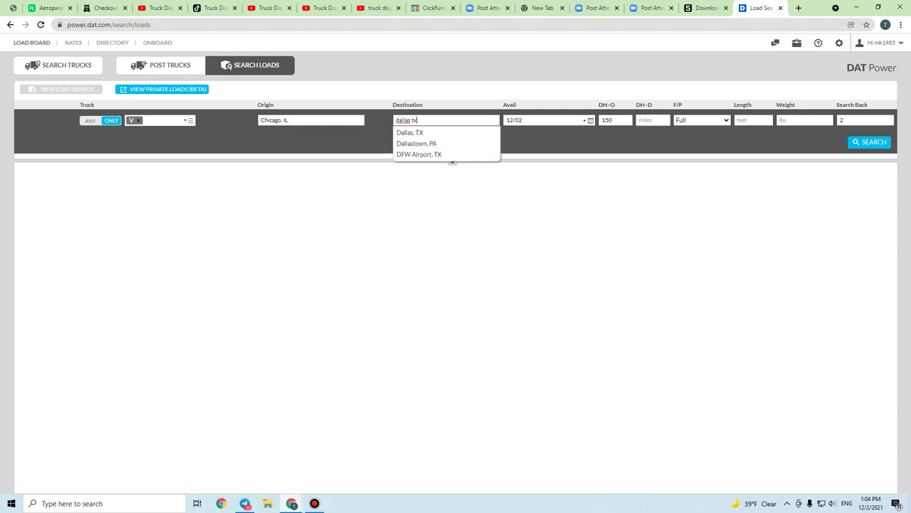
{"action": "key", "text": "Down"}
{"action": "key", "text": "Return"}
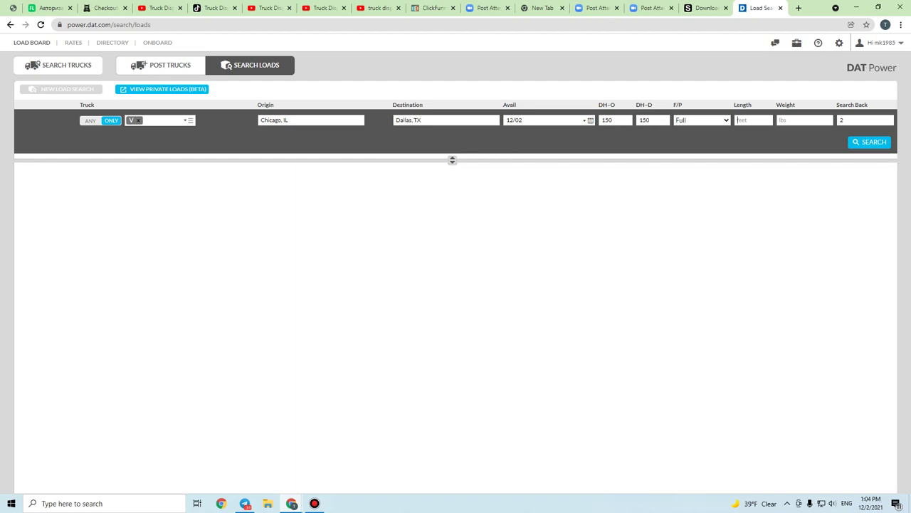
Enter length 53 and weight 45000, then run the search for 1331 results
{"action": "type", "text": "53"}
{"action": "key", "text": "Tab"}
{"action": "type", "text": "45000"}
{"action": "key", "text": "Return"}
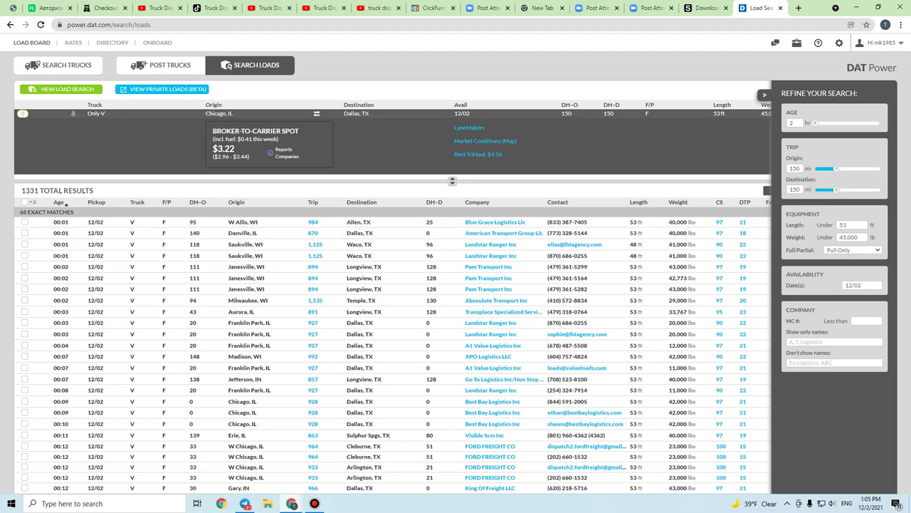
Rerun the van search with 100-mile origin and destination deadheads, then check the Compass Logistics company card
{"action": "left_click", "coordinate": [356, 113]}
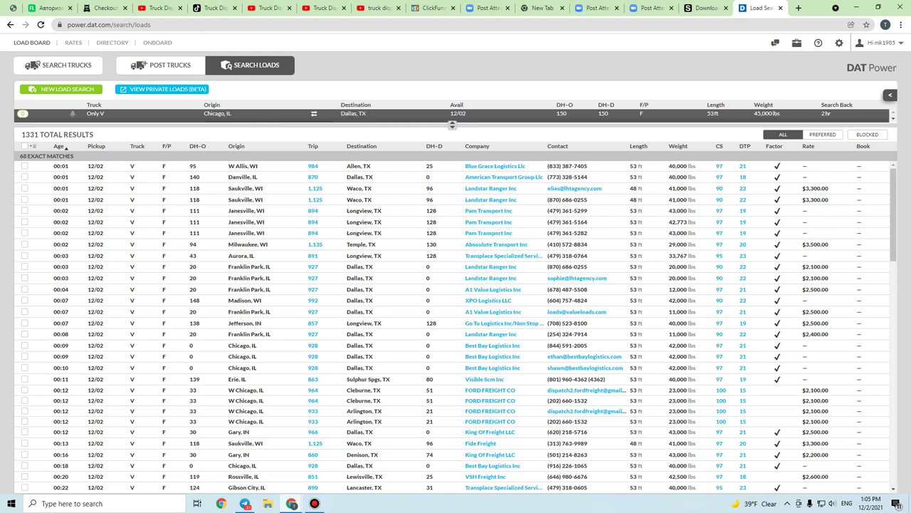
{"action": "left_click", "coordinate": [356, 113]}
{"action": "left_click", "coordinate": [822, 163]}
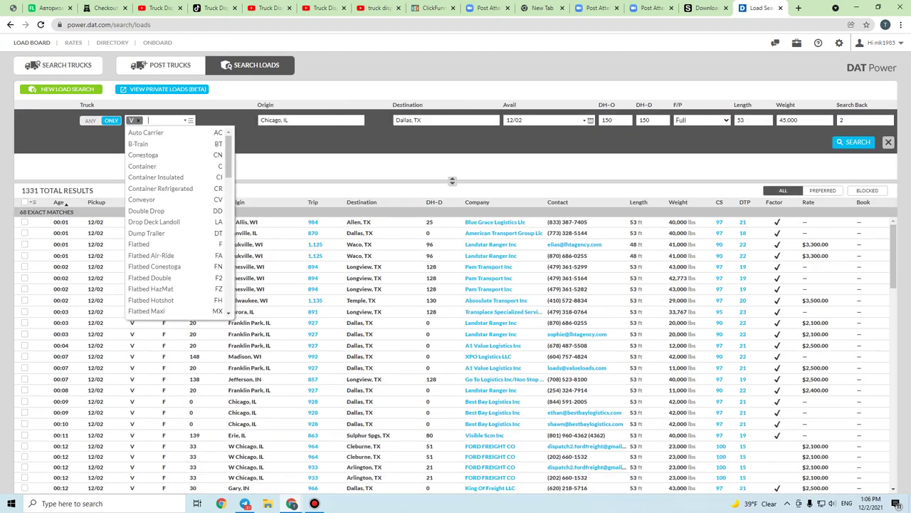
{"action": "left_click_drag", "start_coordinate": [614, 119], "coordinate": [602, 120]}
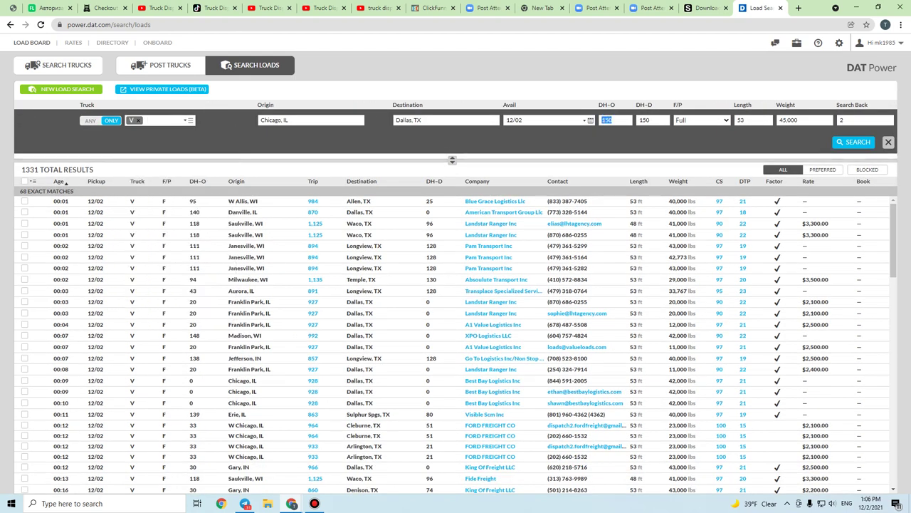
{"action": "type", "text": "100"}
{"action": "key", "text": "Tab"}
{"action": "type", "text": "100"}
{"action": "key", "text": "Return"}
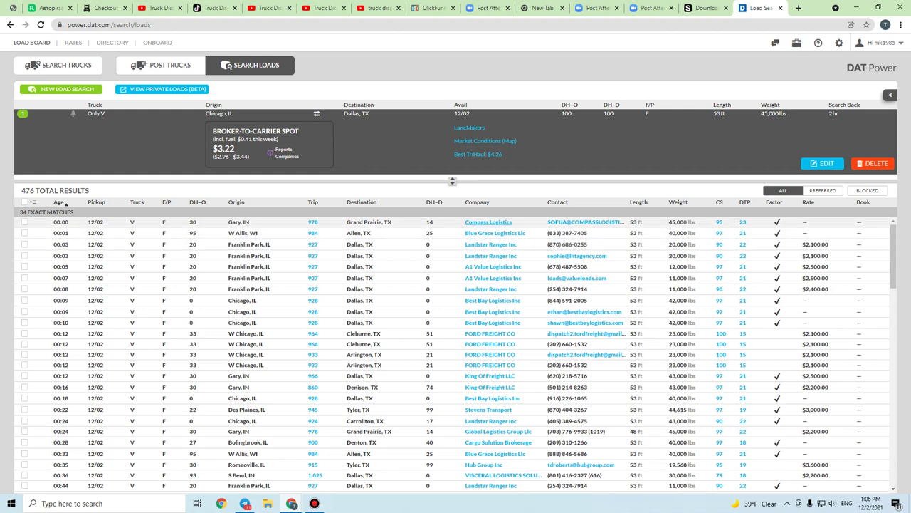
{"action": "left_click", "coordinate": [489, 222]}
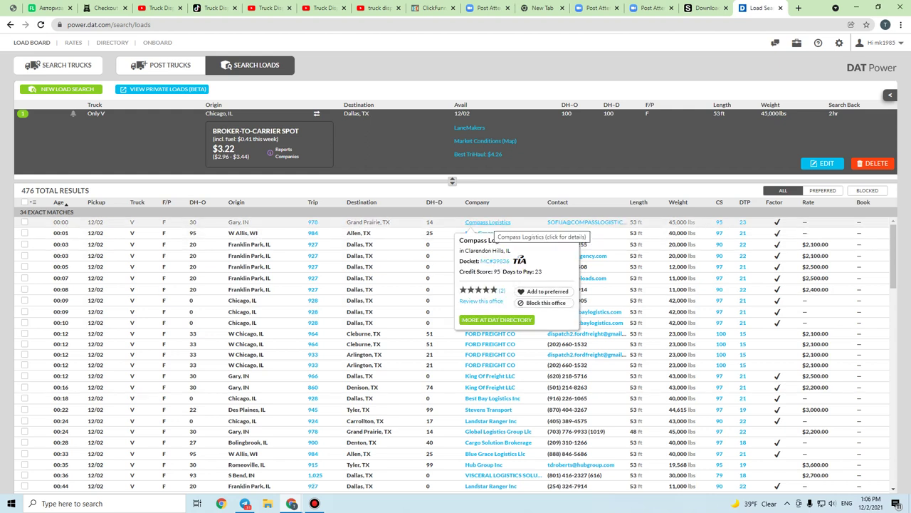
{"action": "left_click", "coordinate": [572, 238]}
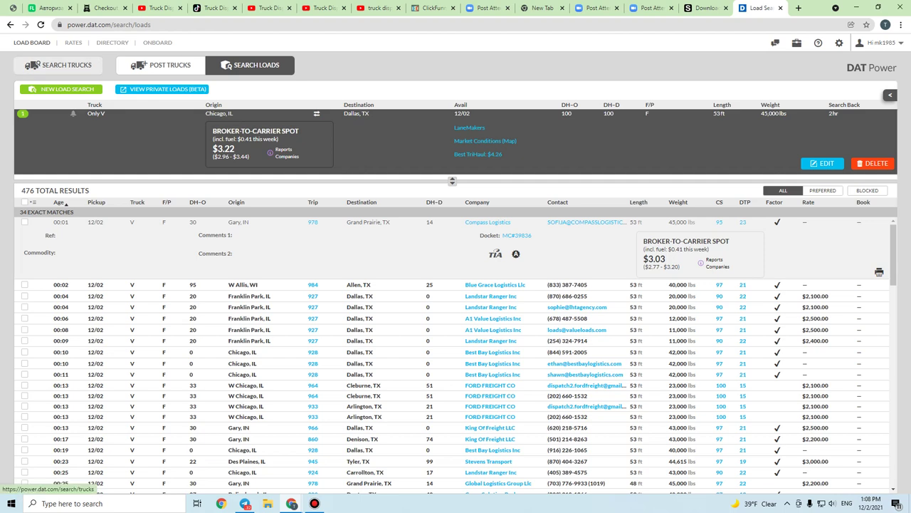
Collapse the expanded Compass Logistics load details back to the load list
{"action": "left_click", "coordinate": [59, 65]}
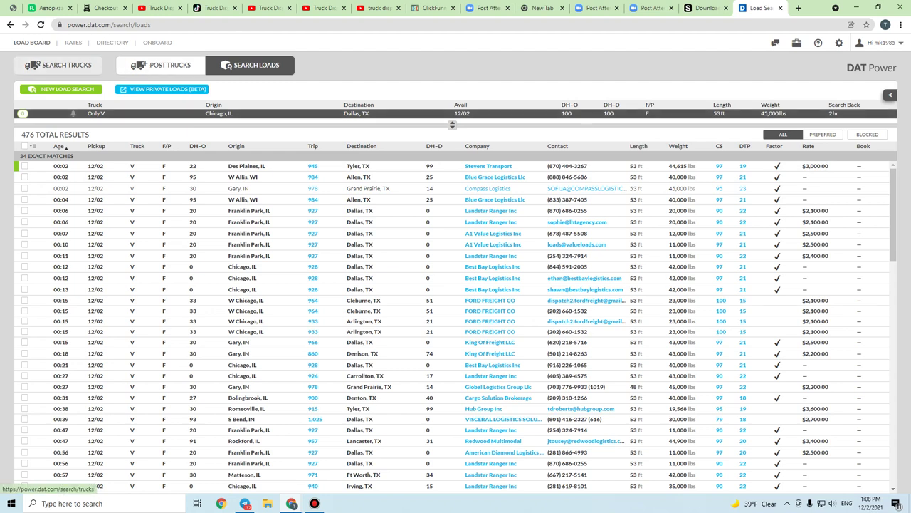
Go to Search Trucks and start a blank New Truck Search
{"action": "left_click", "coordinate": [64, 65]}
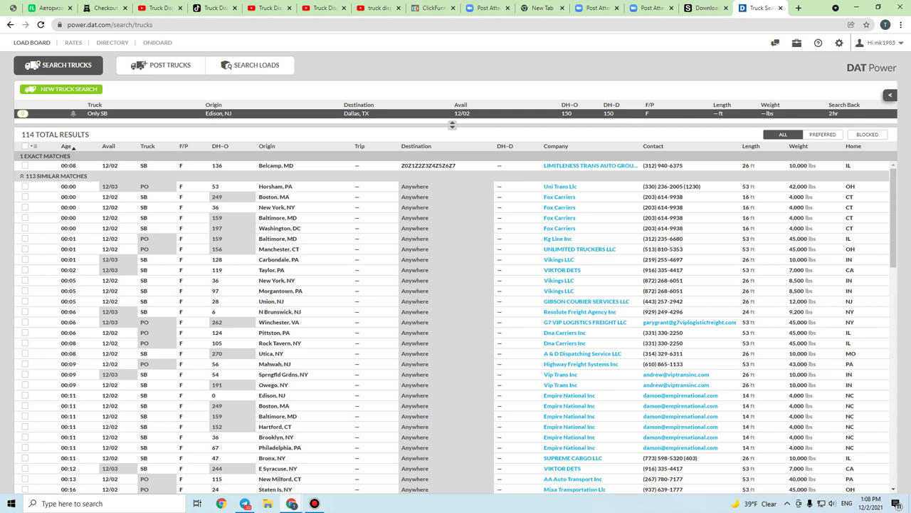
{"action": "left_click", "coordinate": [353, 114]}
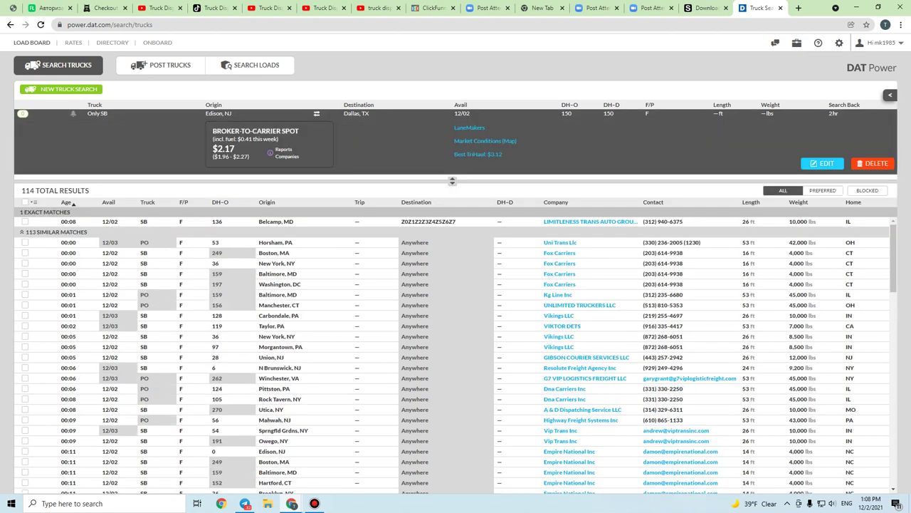
{"action": "left_click", "coordinate": [59, 89]}
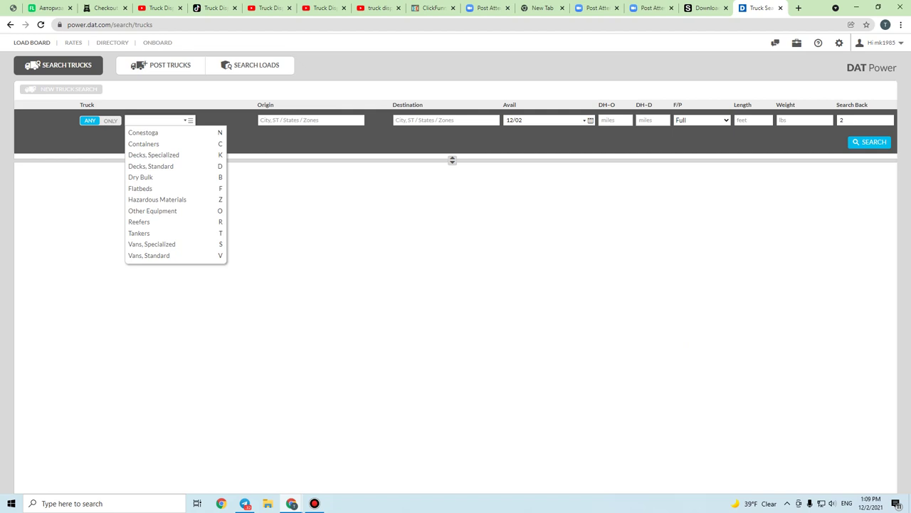
Limit the truck search to Van only, length 53 and weight 45000
{"action": "left_click", "coordinate": [111, 121]}
{"action": "type", "text": "v"}
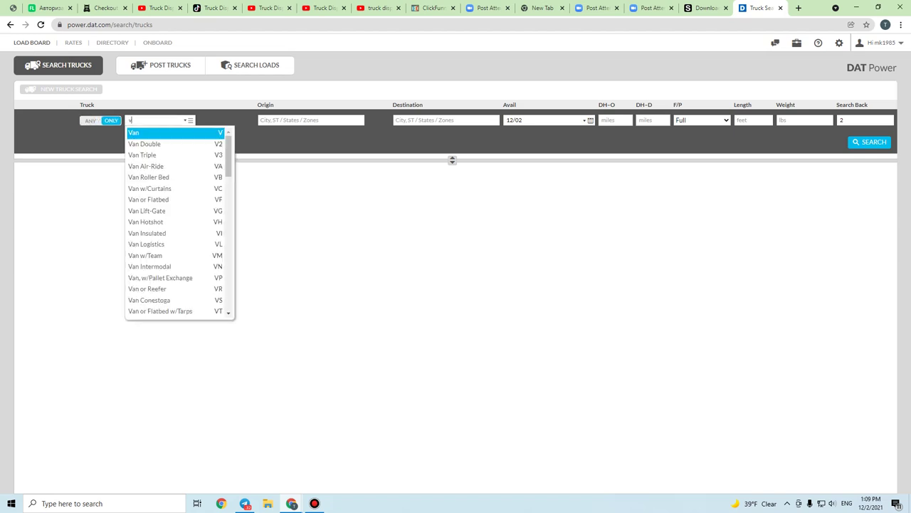
{"action": "key", "text": "Return"}
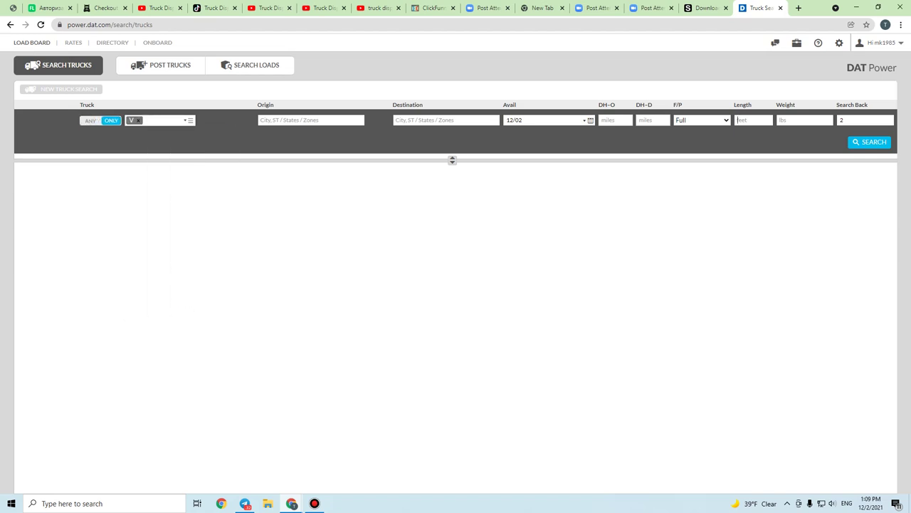
{"action": "type", "text": "53"}
{"action": "type", "text": "45000"}
Set the truck search origin to Chicago, IL and destination to Dallas, TX
{"action": "left_click", "coordinate": [311, 120]}
{"action": "type", "text": "chicago il"}
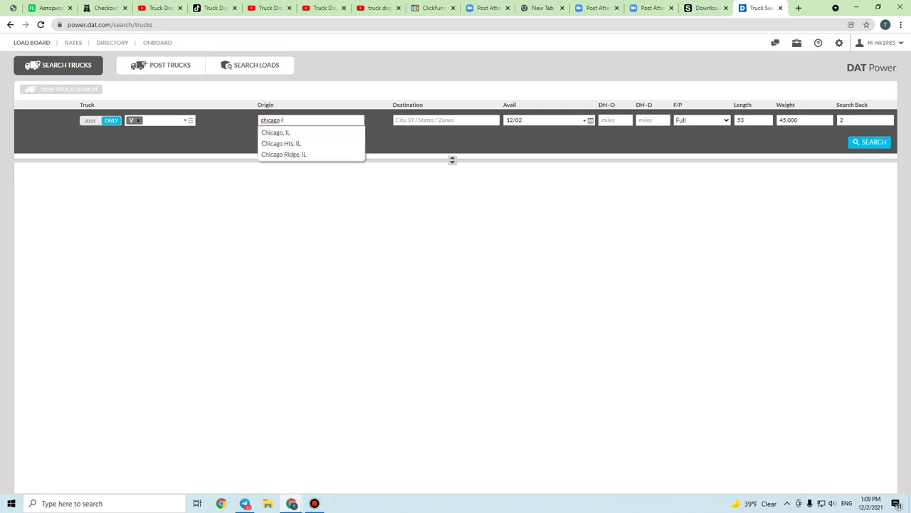
{"action": "key", "text": "Down"}
{"action": "key", "text": "Return"}
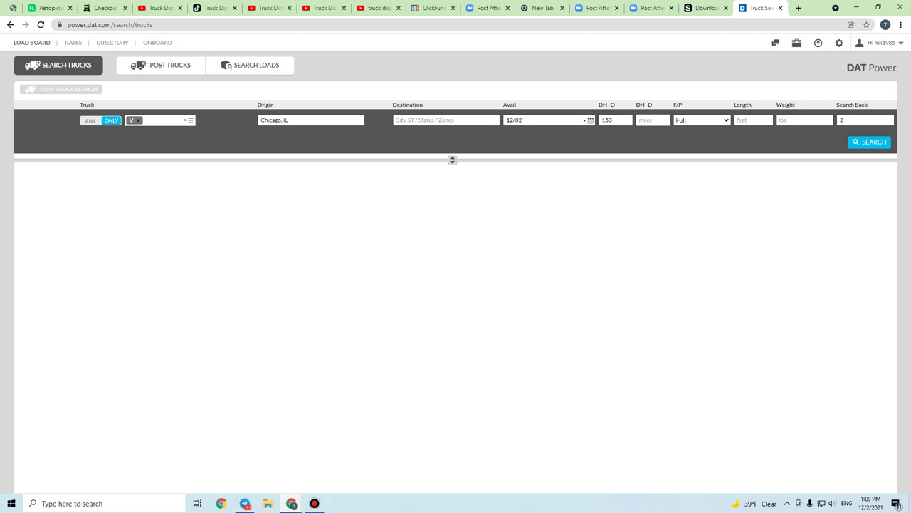
{"action": "type", "text": "dallas tx"}
{"action": "key", "text": "Down"}
{"action": "key", "text": "Return"}
Set both deadhead limits to 100 miles and run the search, giving 488 results
{"action": "left_click", "coordinate": [607, 120]}
{"action": "type", "text": "100"}
{"action": "key", "text": "ctrl+a"}
{"action": "type", "text": "100"}
{"action": "key", "text": "Return"}
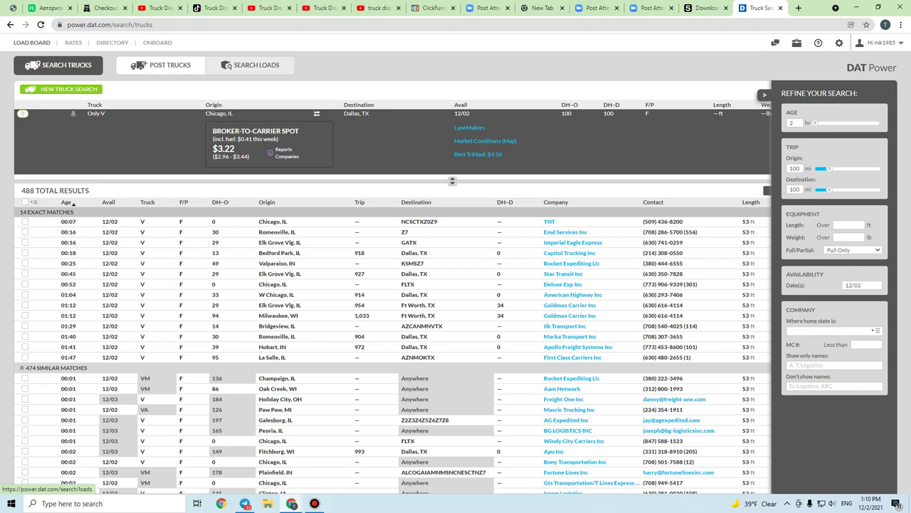
Return to Search Loads to view the Chicago, IL to Dallas, TX van results (475 loads)
{"action": "left_click", "coordinate": [250, 65]}
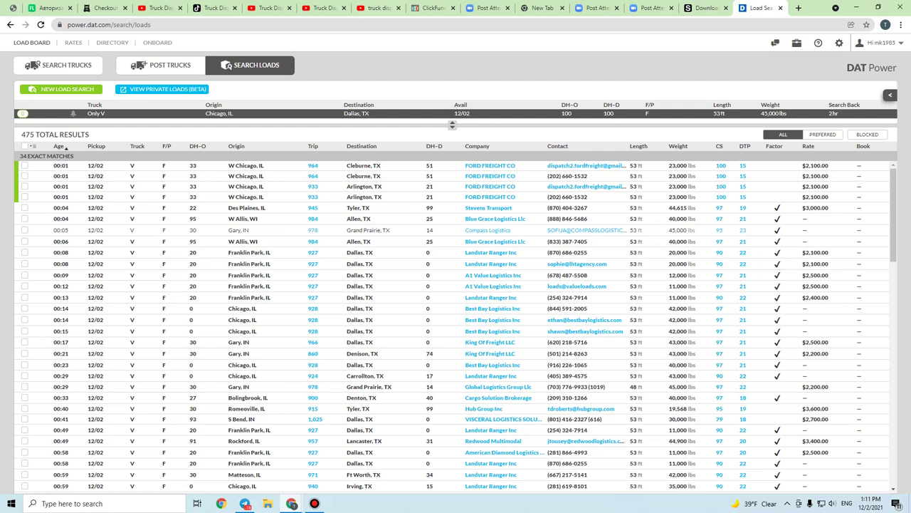
{"action": "left_click", "coordinate": [797, 42]}
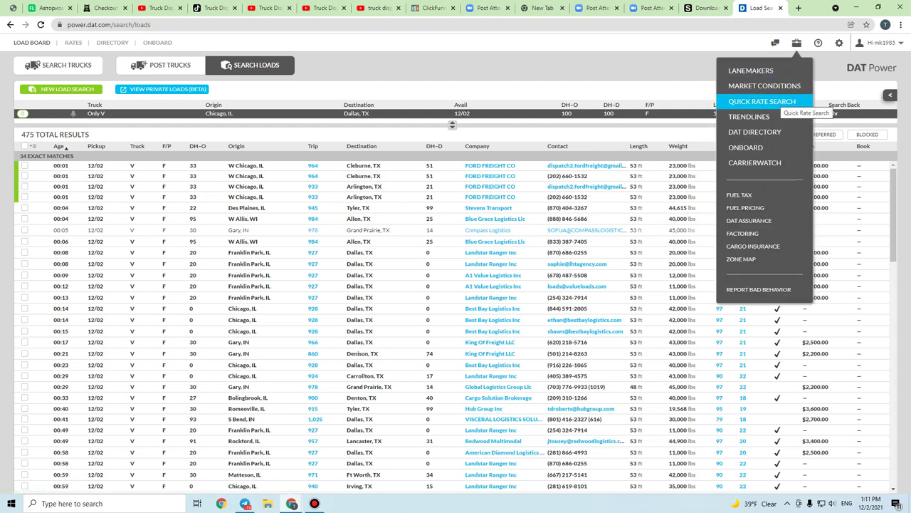
{"action": "left_click", "coordinate": [762, 101]}
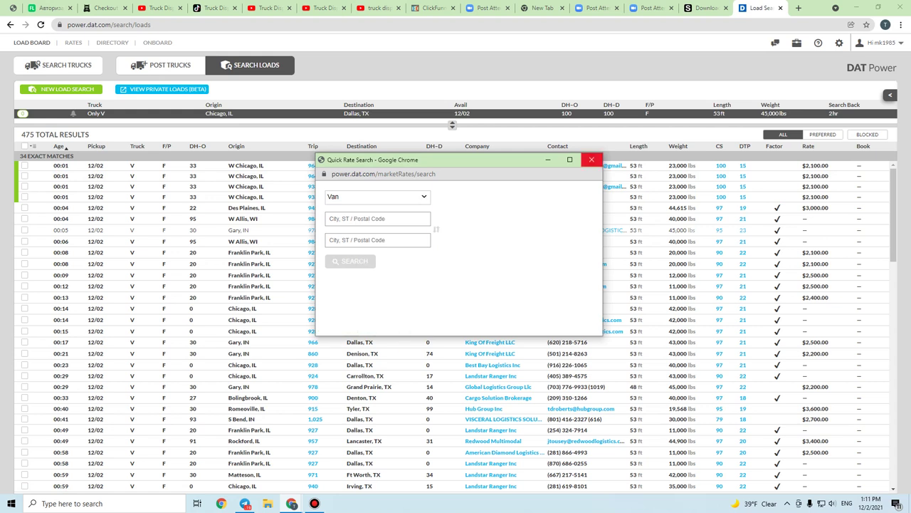
{"action": "left_click", "coordinate": [591, 160]}
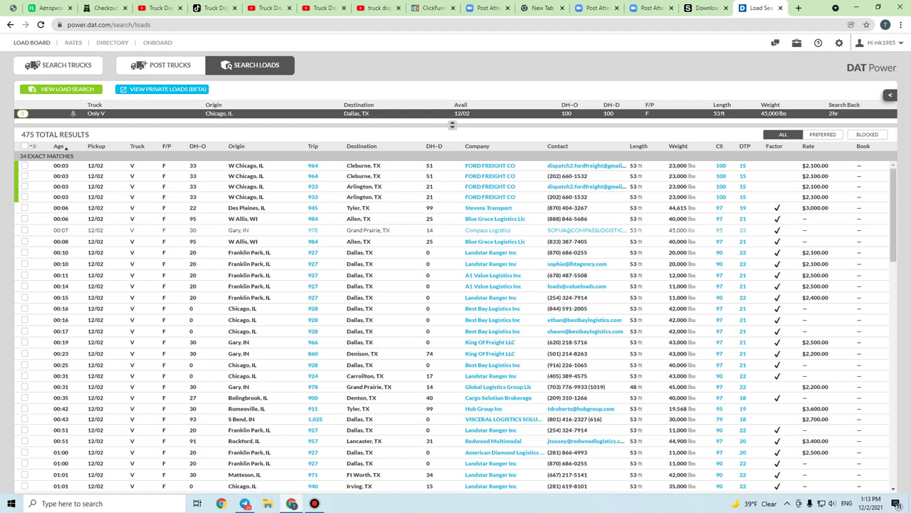
{"action": "left_click", "coordinate": [797, 42]}
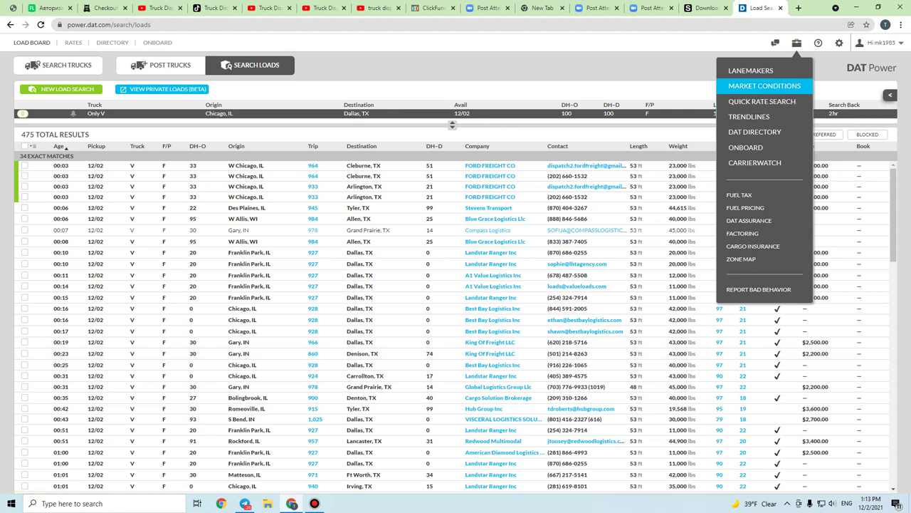